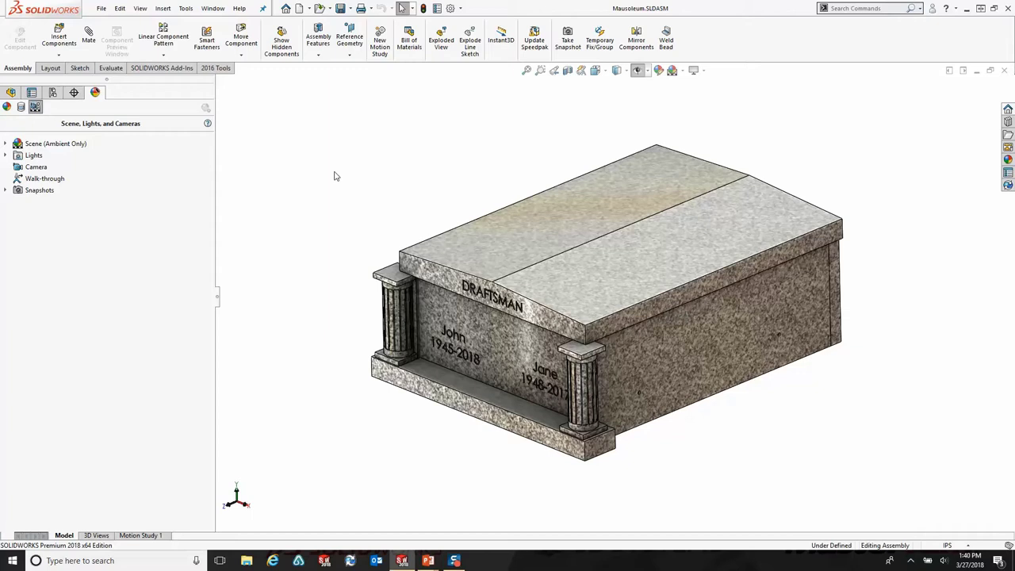
# Launch DriveWorksXpress from the Tools > Xpress Products menu
pyautogui.click(187, 8)
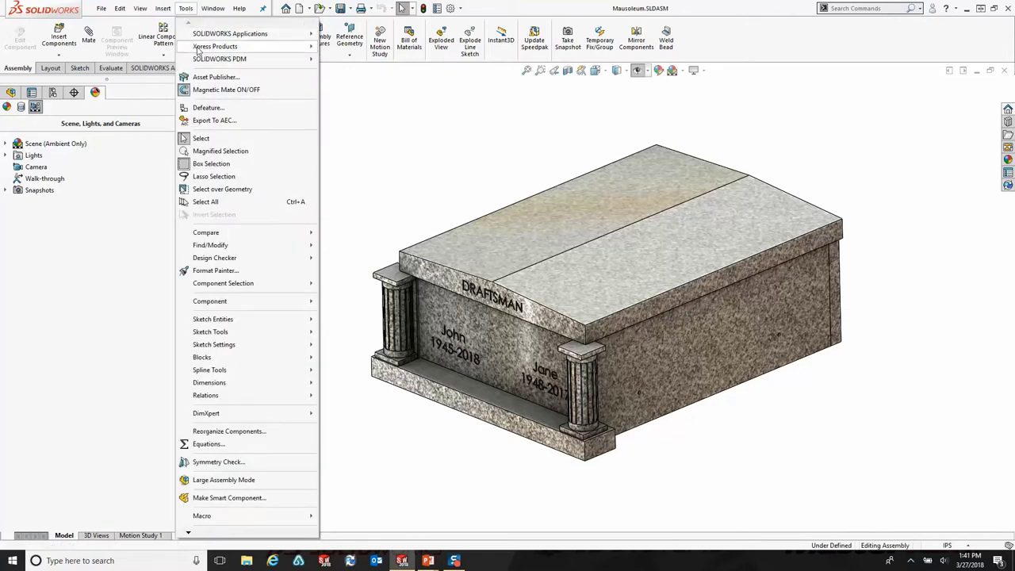
pyautogui.moveTo(200, 49)
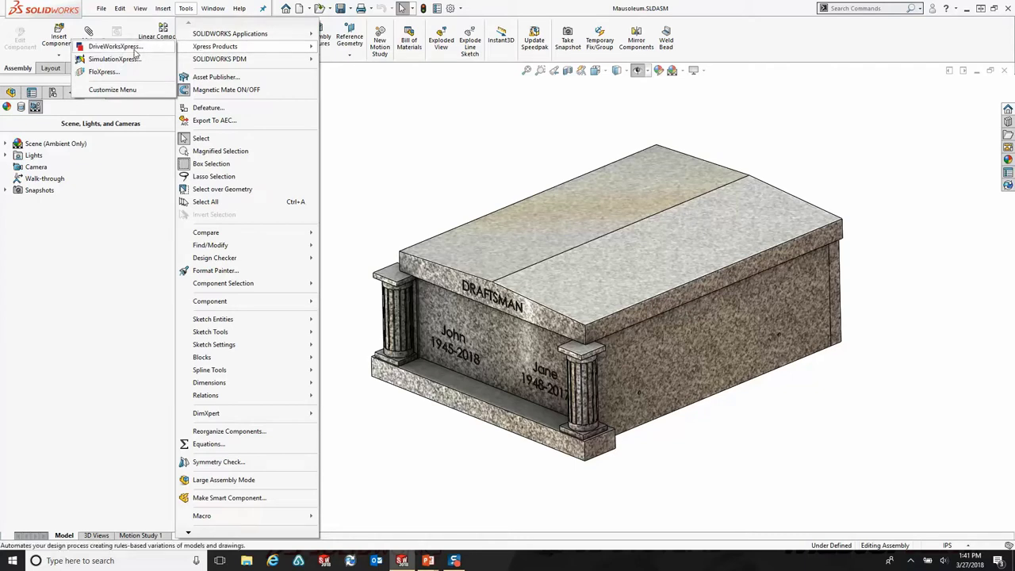
pyautogui.click(115, 47)
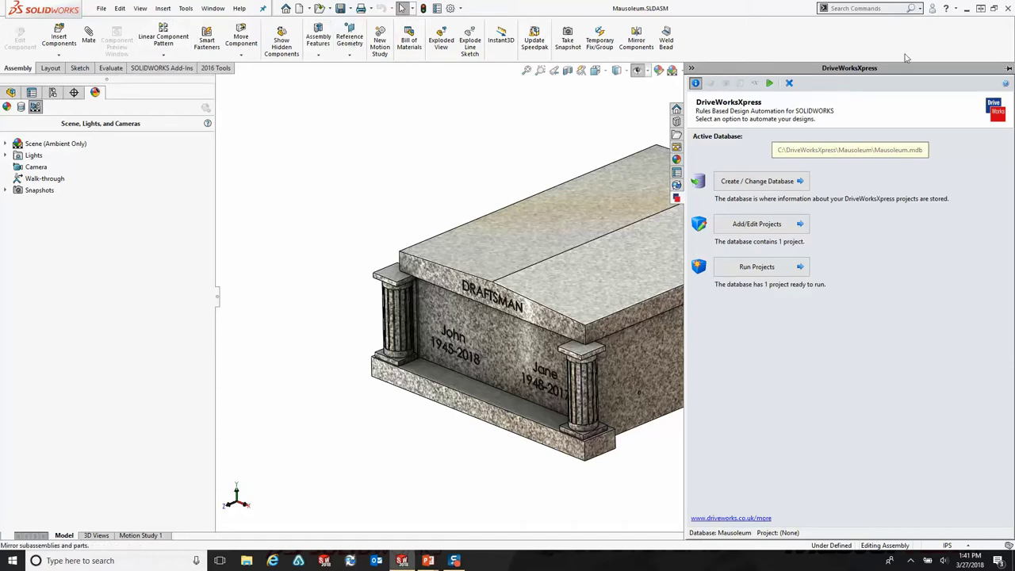
# Pin the DriveWorksXpress pane, zoom the mausoleum to fit, and run the Mausoleum project
pyautogui.click(1006, 81)
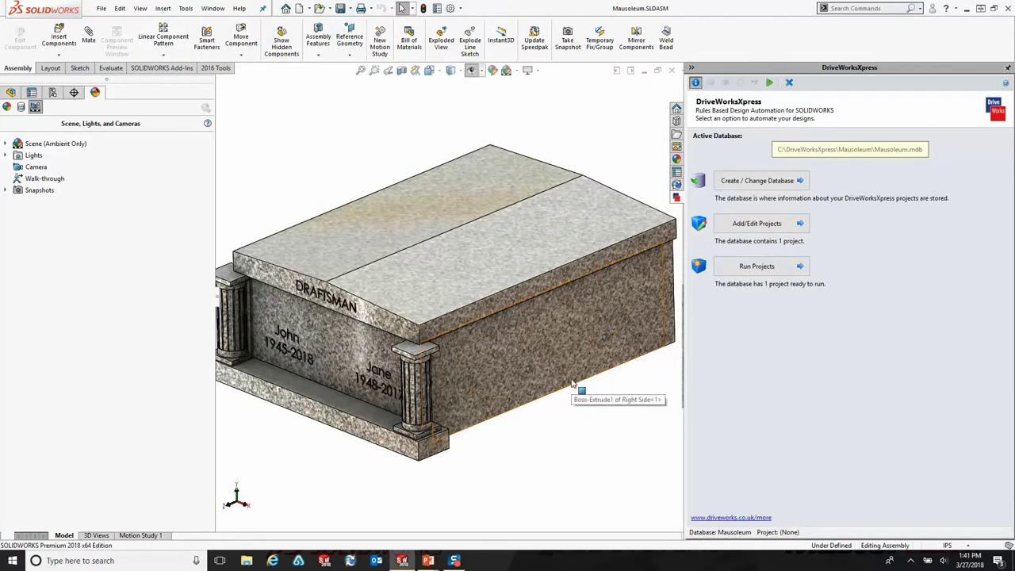
pyautogui.press('f')
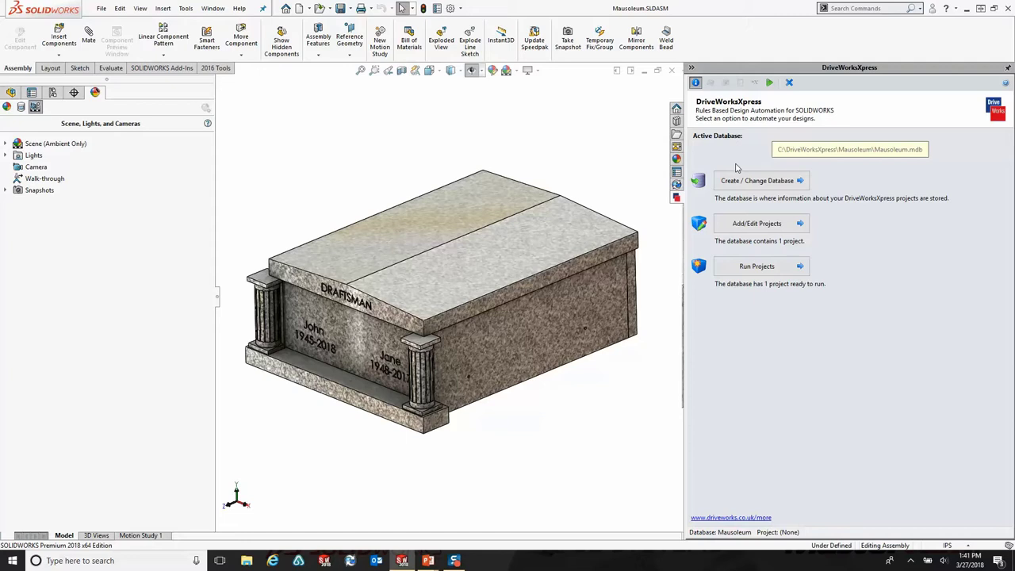
pyautogui.click(760, 273)
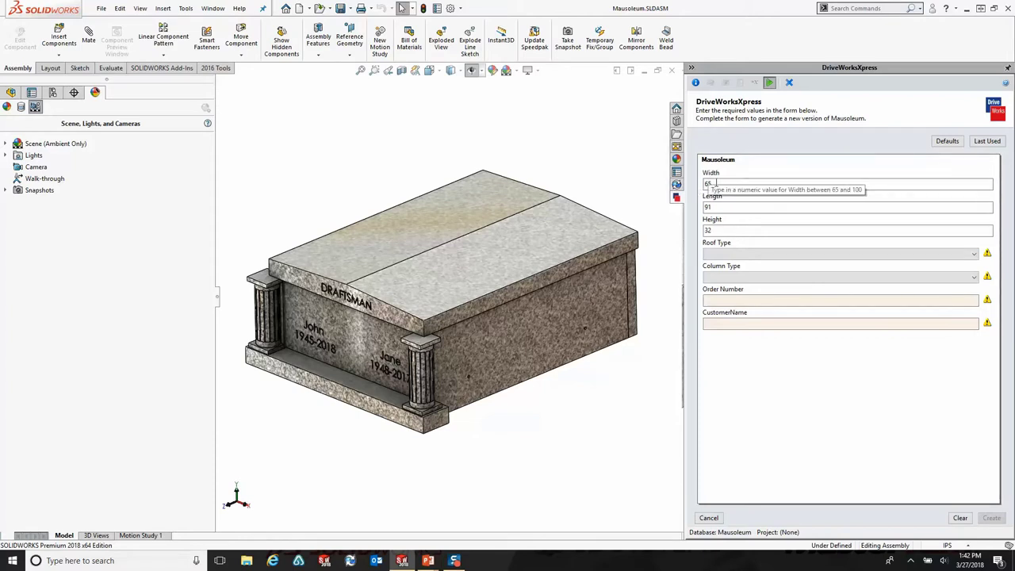
# Enter Width 100 (replacing out-of-range 120), Length 95 and Height 35 in the form
pyautogui.doubleClick(708, 184)
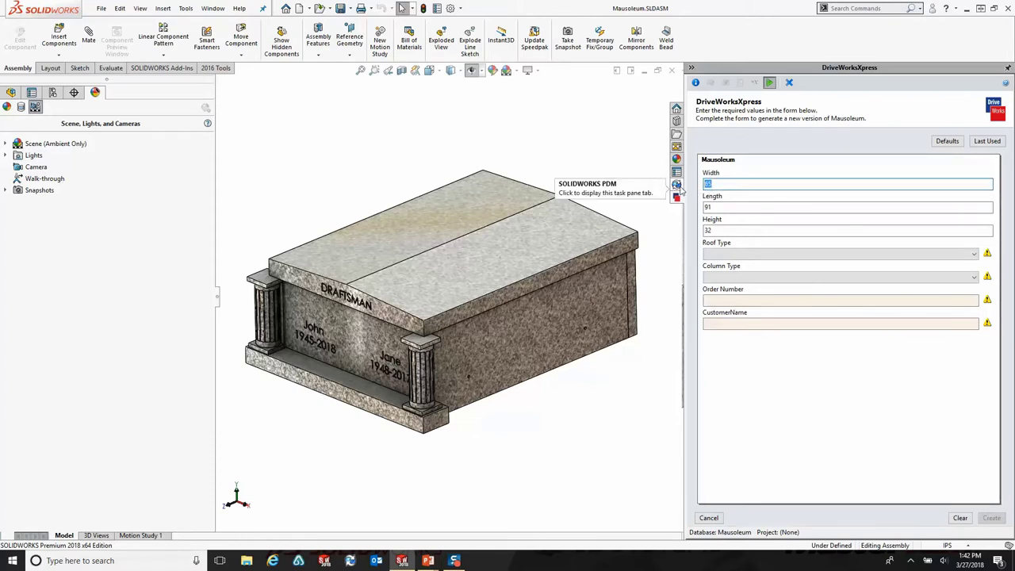
pyautogui.write('120')
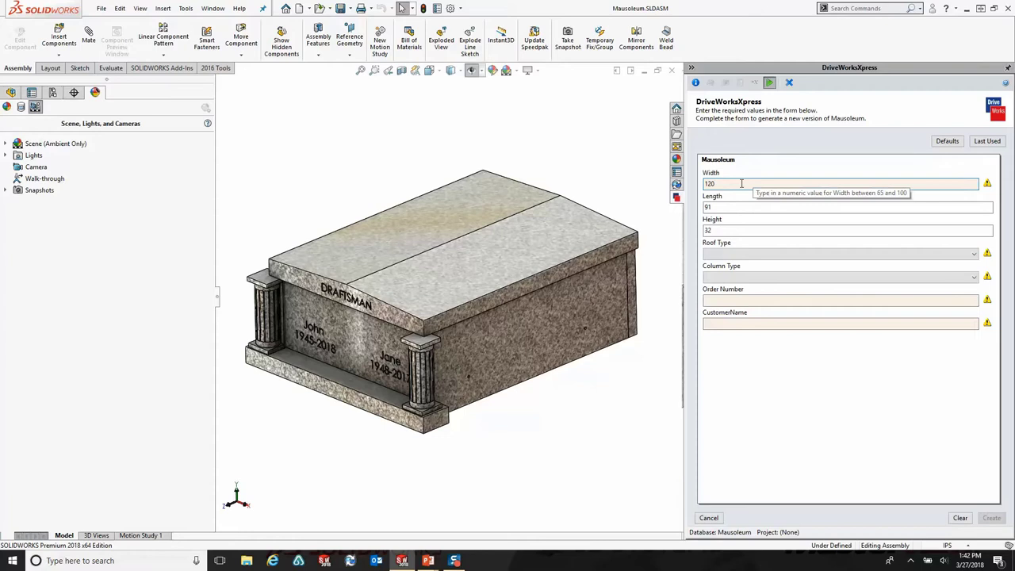
pyautogui.doubleClick(742, 183)
pyautogui.write('1')
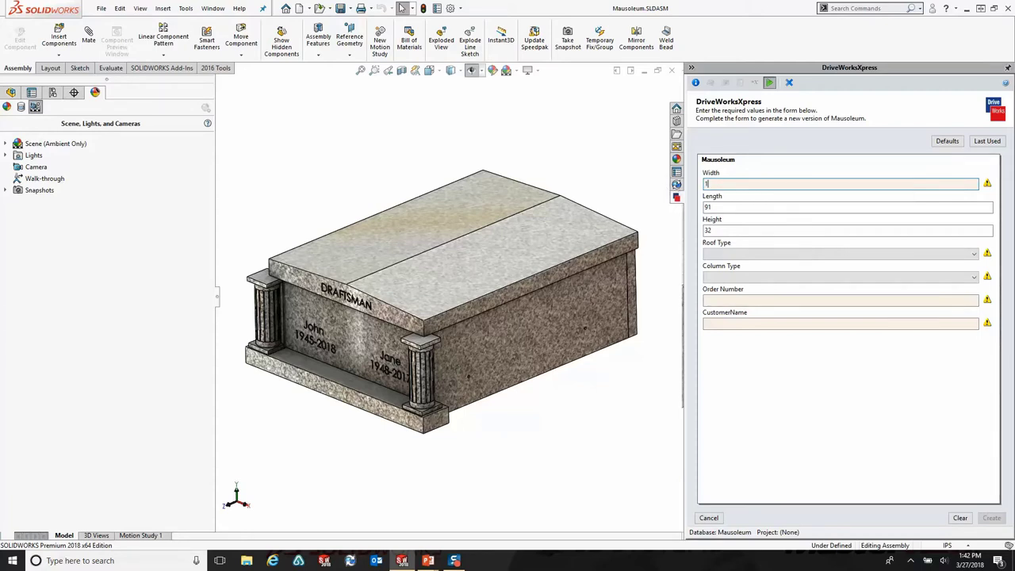
pyautogui.write('00')
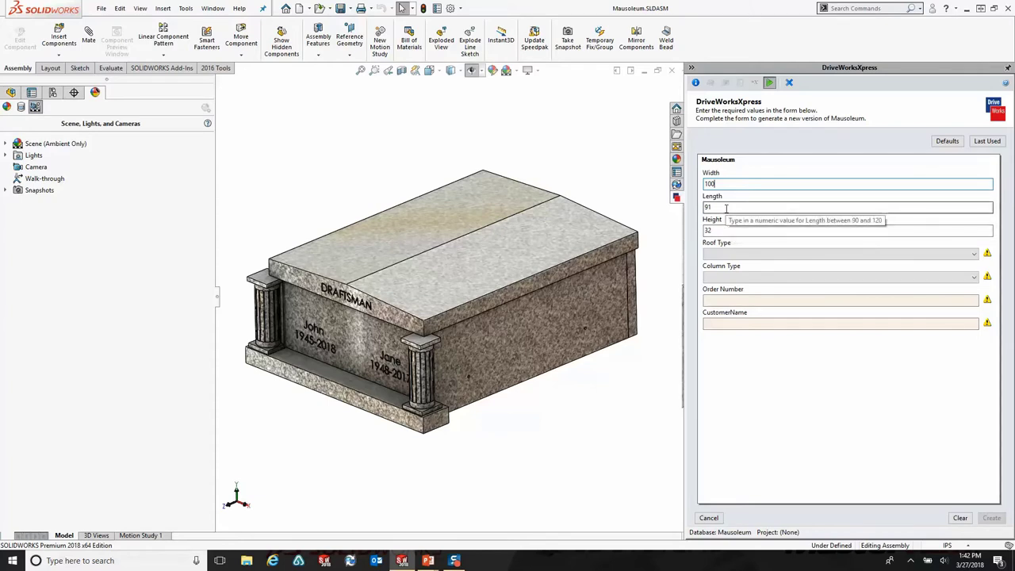
pyautogui.click(719, 207)
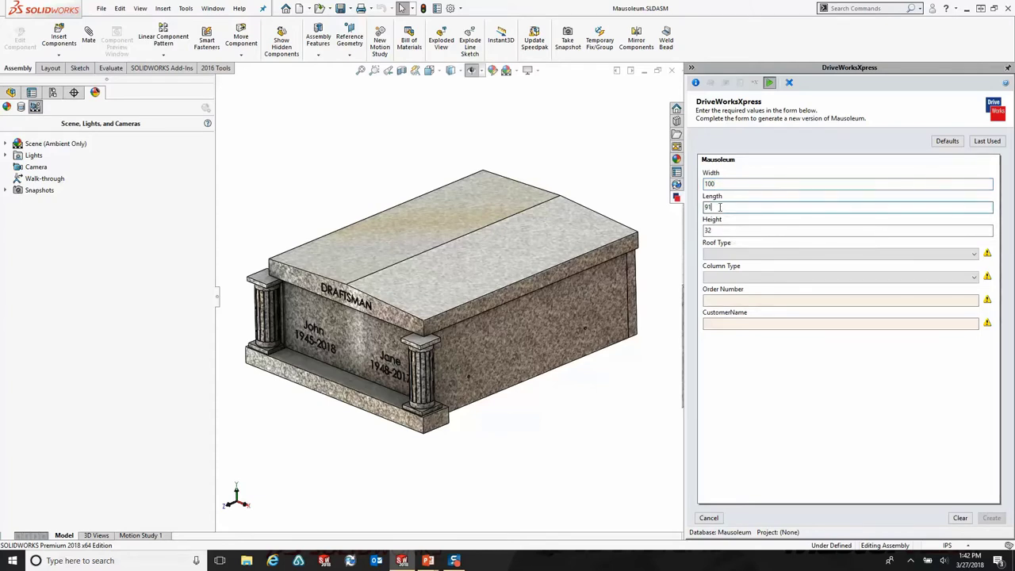
pyautogui.press('BackSpace')
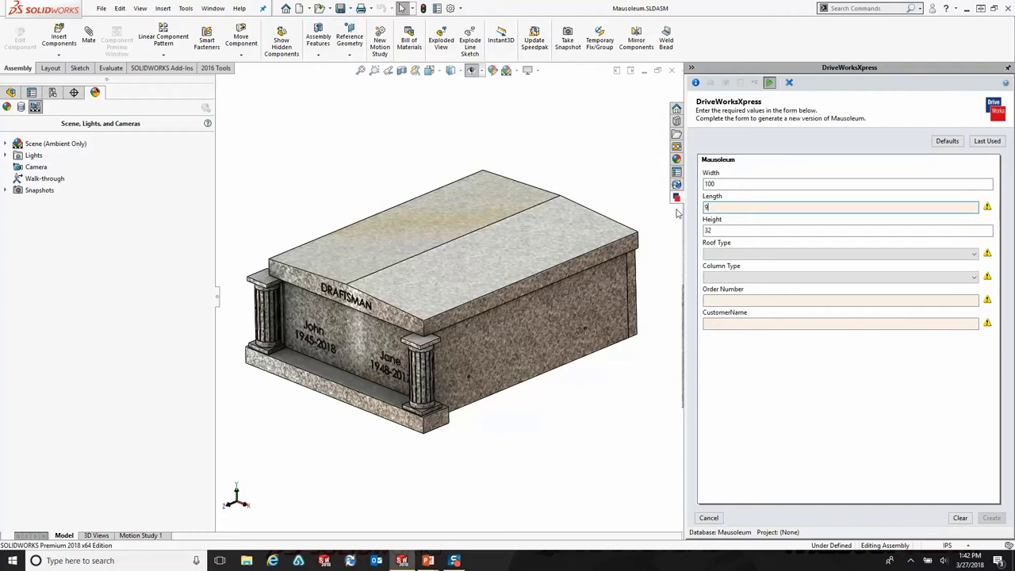
pyautogui.write('5')
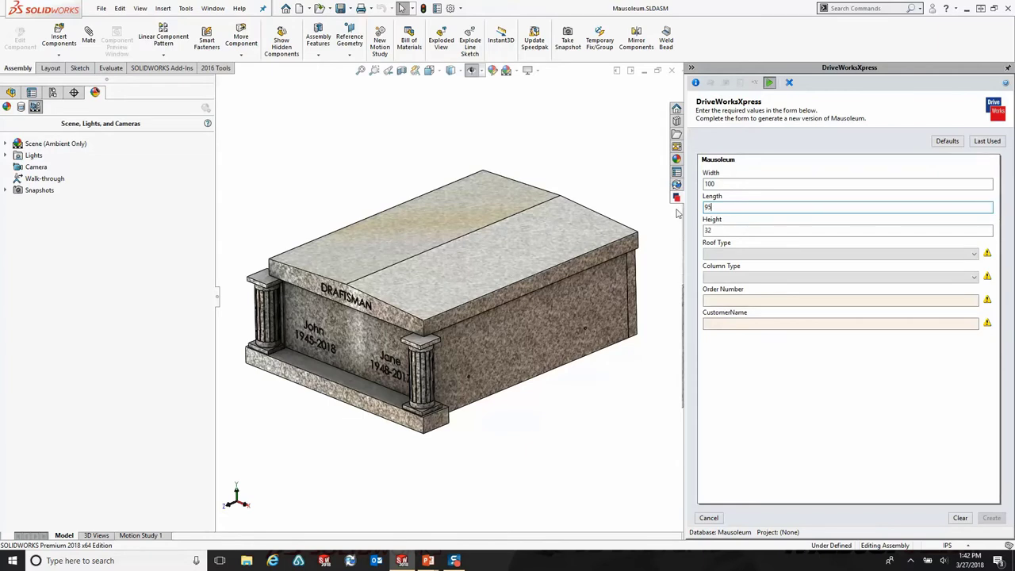
pyautogui.click(728, 230)
pyautogui.press('BackSpace')
pyautogui.write('5')
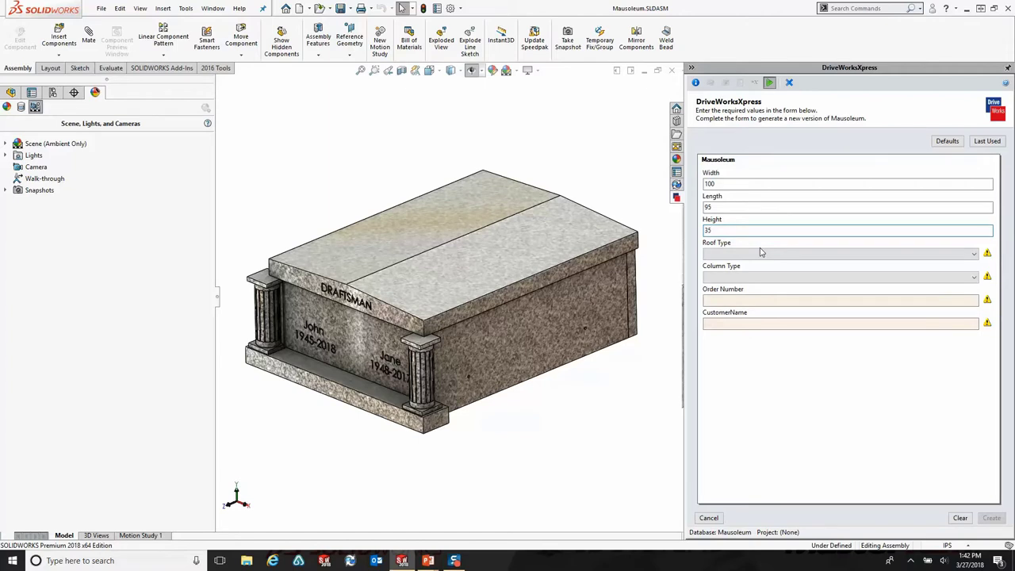
# Choose Flat Top for Roof Type and LD for Column Type
pyautogui.click(975, 254)
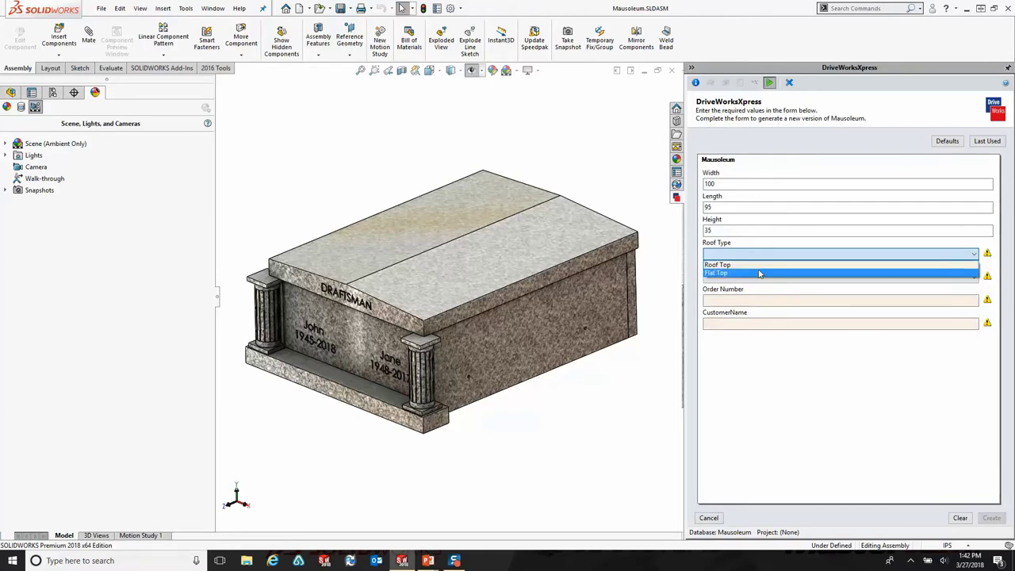
pyautogui.click(759, 274)
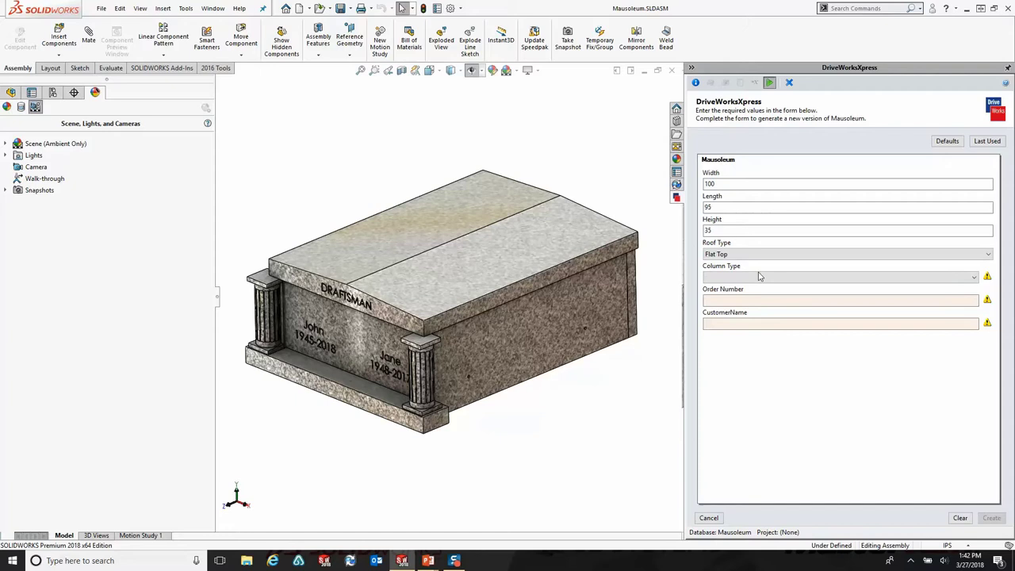
pyautogui.click(759, 276)
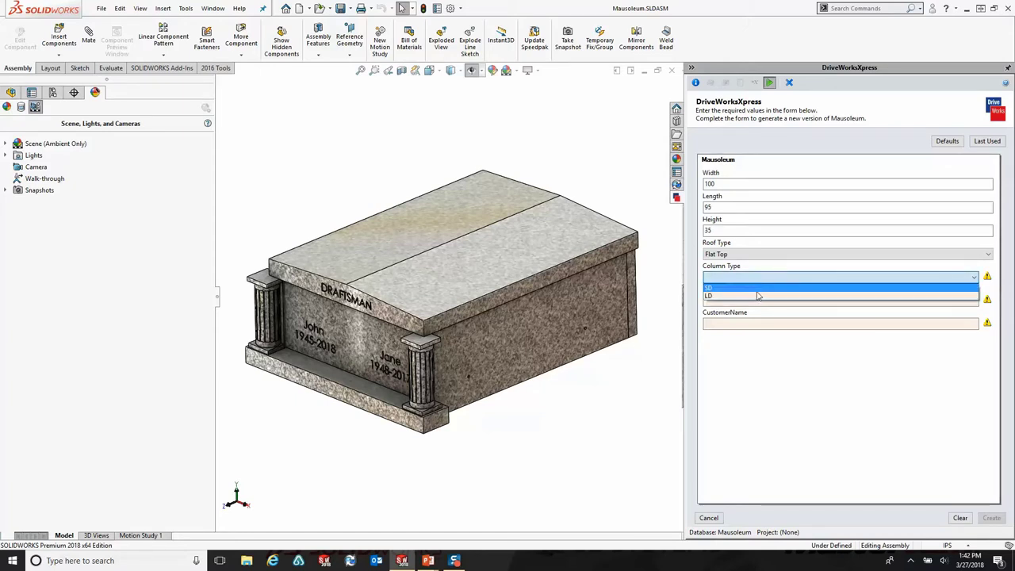
pyautogui.click(759, 296)
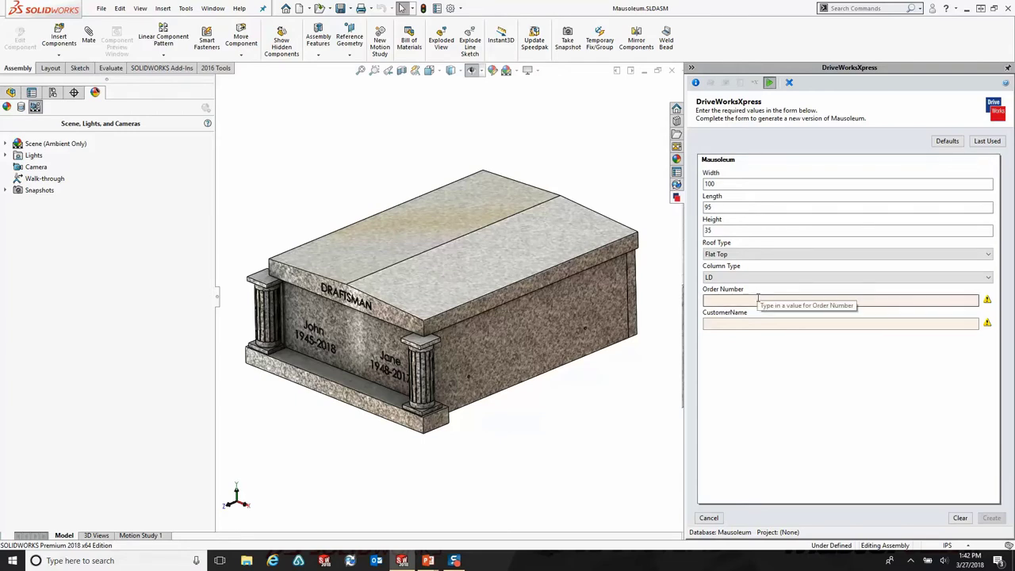
# Fill in the Order Number with the date and enter the customer's company name
pyautogui.click(759, 298)
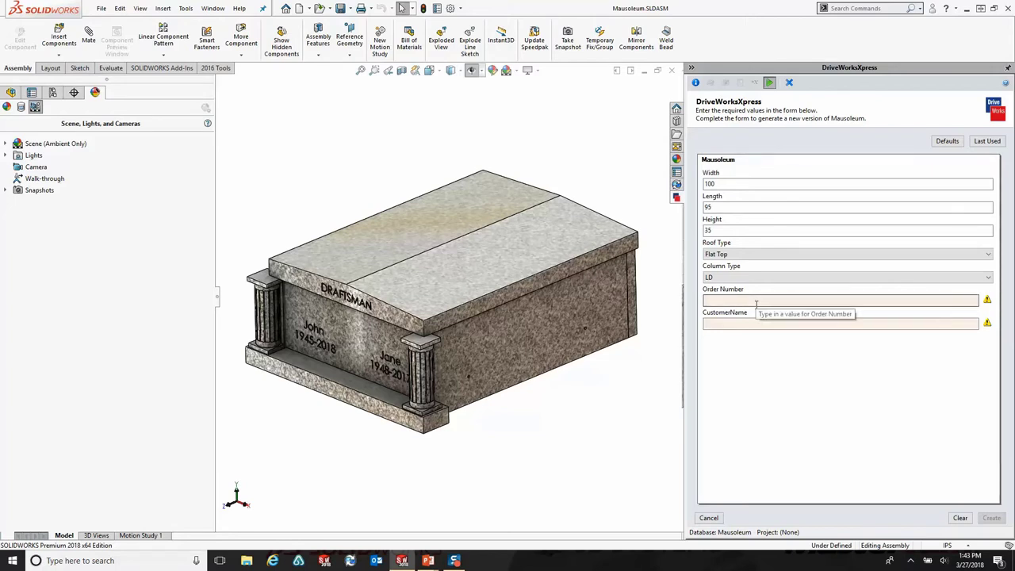
pyautogui.click(756, 299)
pyautogui.write('3/27/')
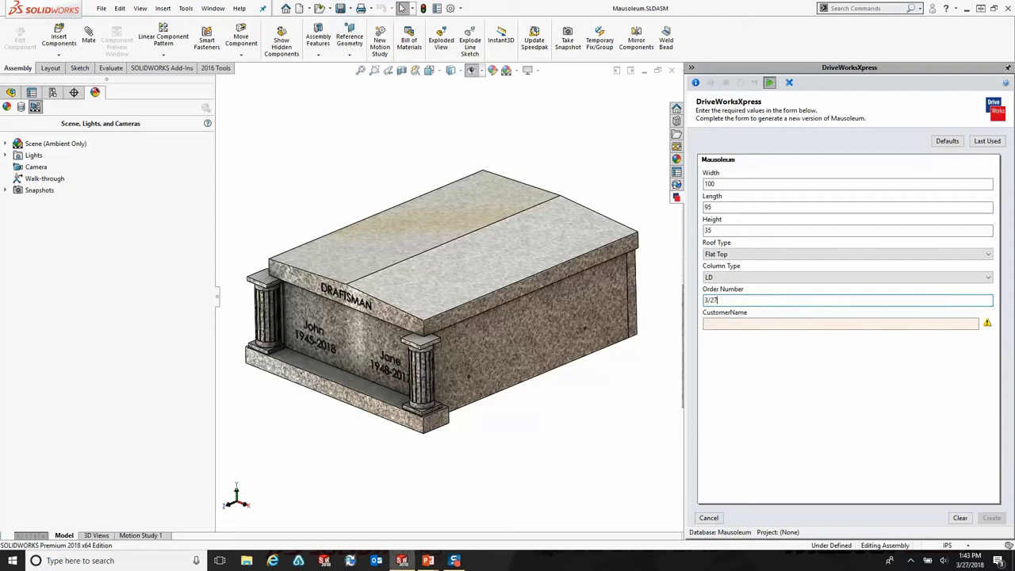
pyautogui.write('2018')
pyautogui.click(787, 323)
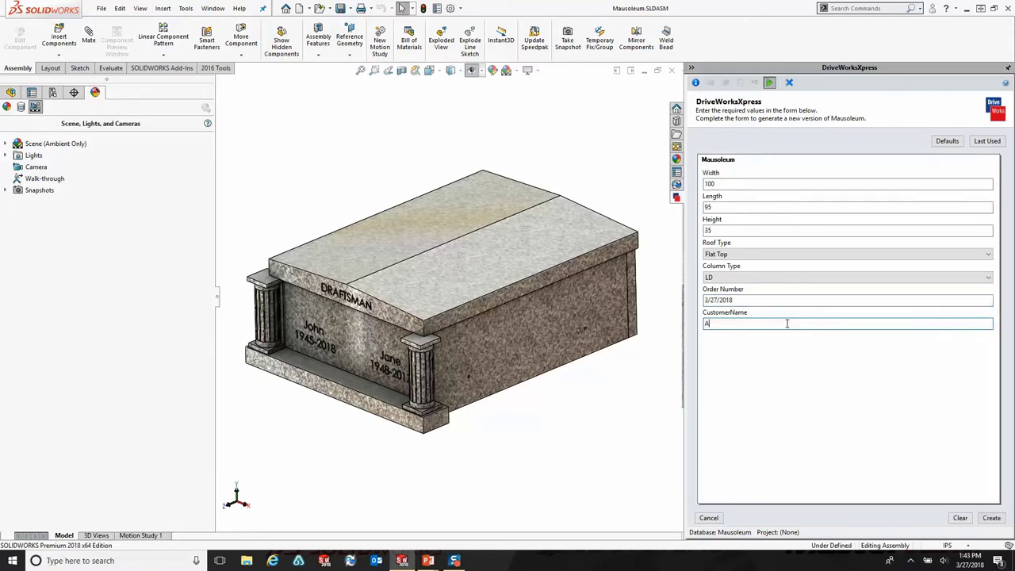
pyautogui.write('CME Corp')
# Try creating the variant, then return to the form to correct the Order Number
pyautogui.click(992, 518)
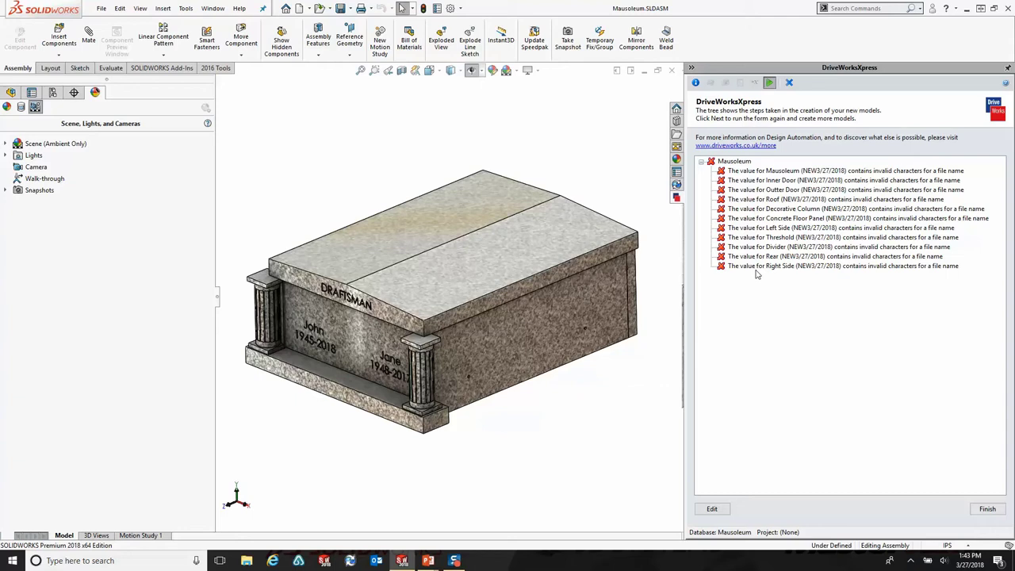
pyautogui.click(713, 509)
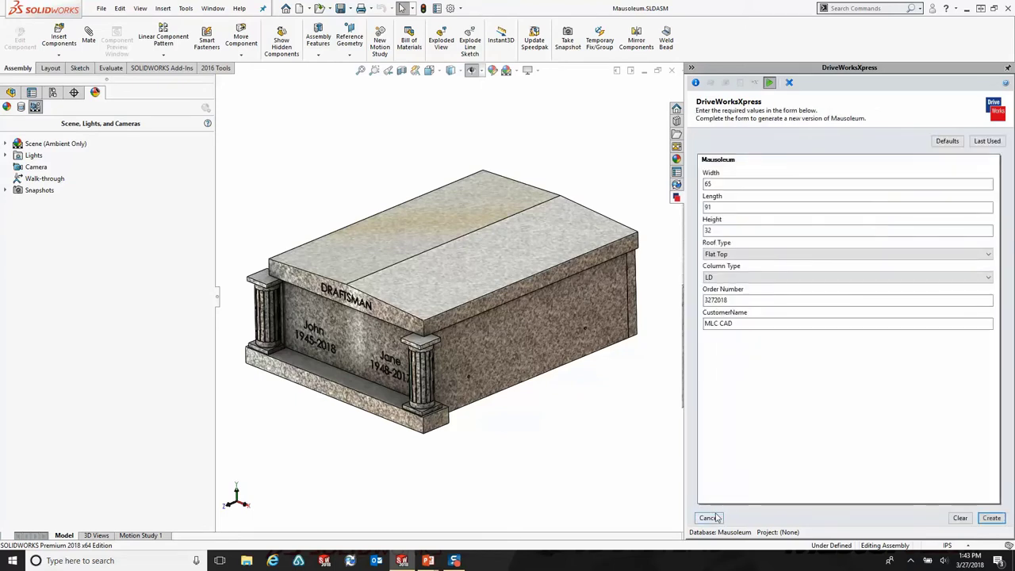
pyautogui.click(733, 300)
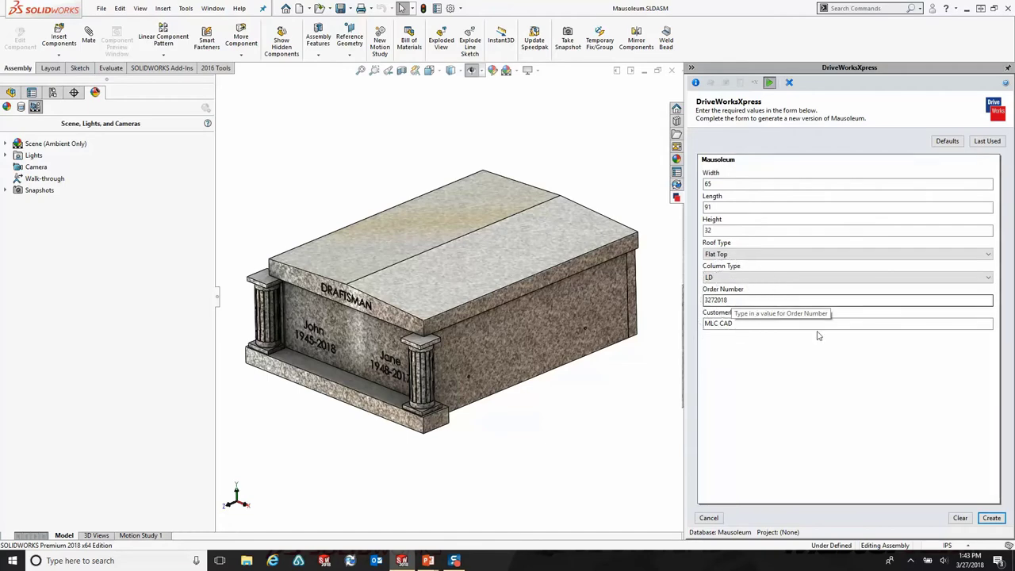
# Generate the flat-top mausoleum variant and scroll the log to review the created files
pyautogui.click(991, 518)
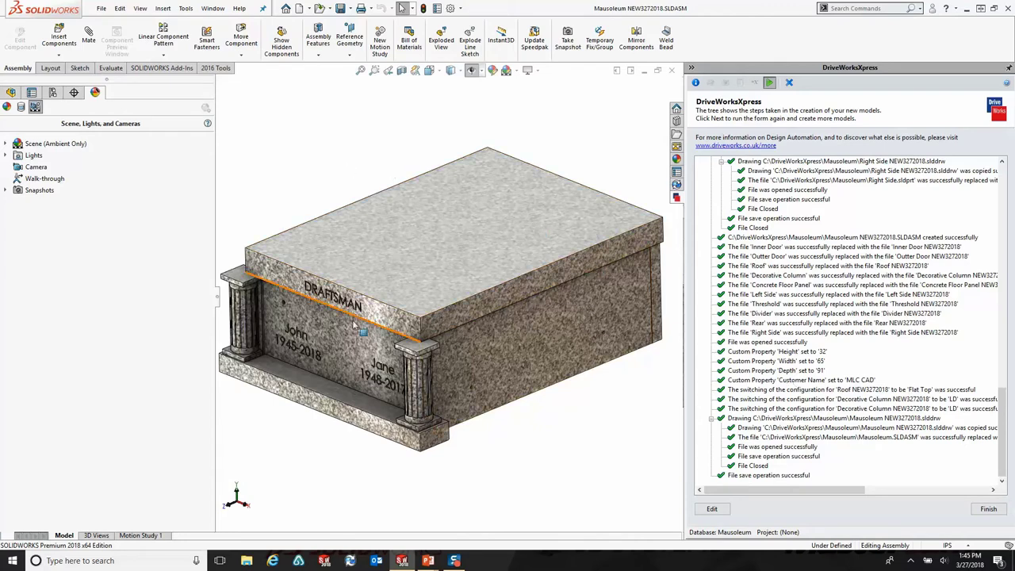
pyautogui.moveTo(1003, 414); pyautogui.dragTo(1007, 185)
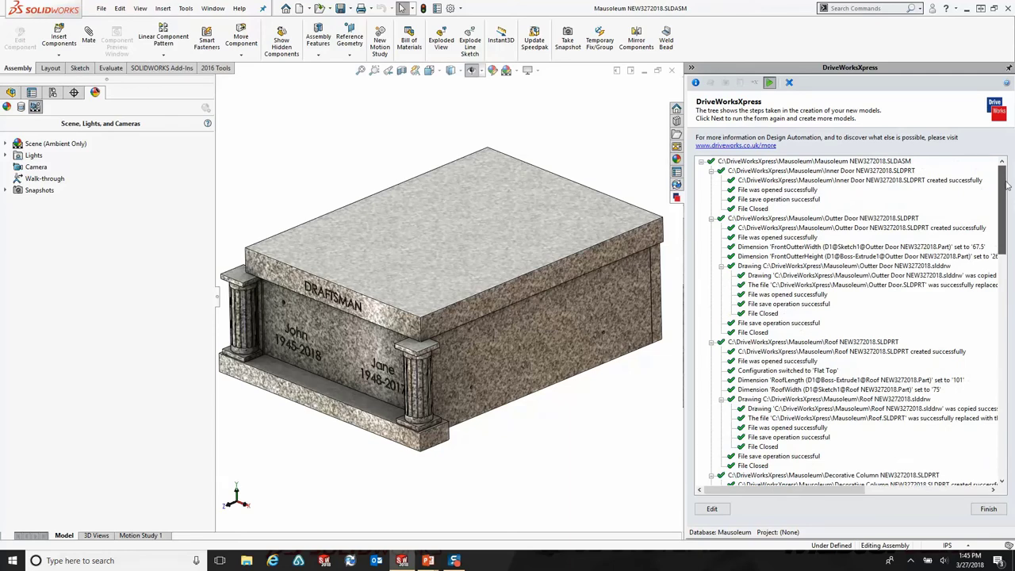
# Show the new assembly's folder in File Explorer and move it over SOLIDWORKS
pyautogui.click(212, 8)
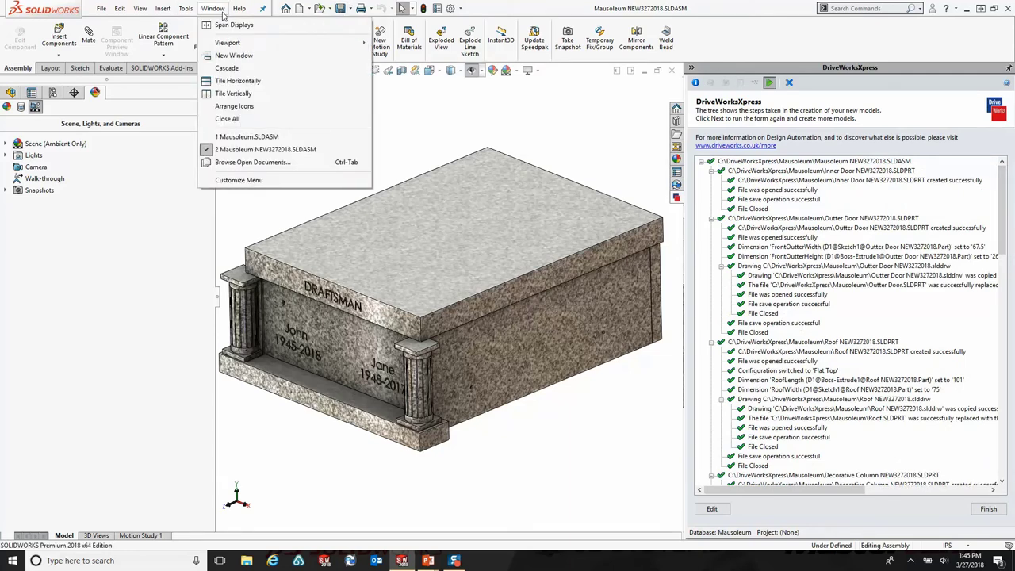
pyautogui.click(350, 151)
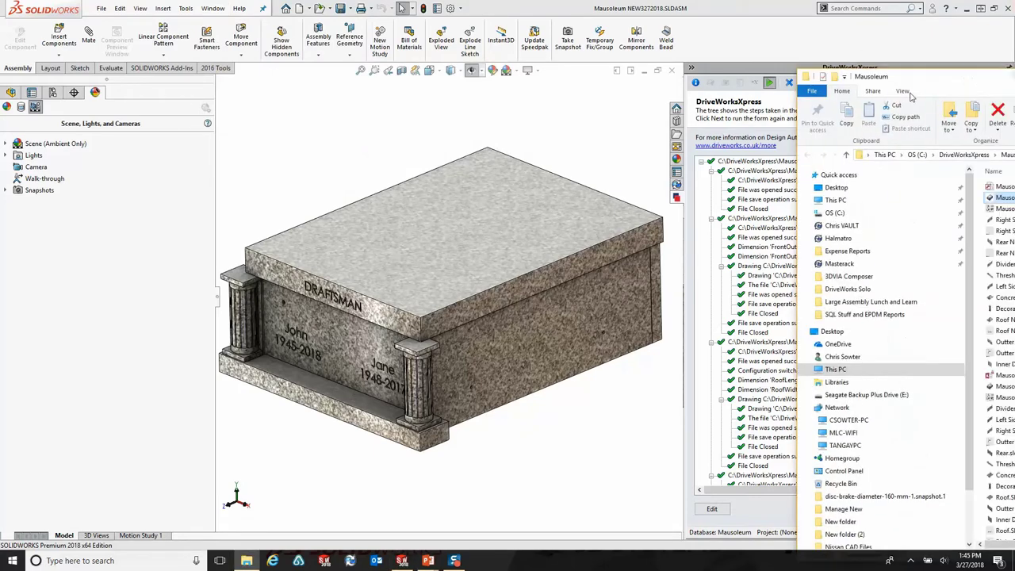
pyautogui.moveTo(989, 10); pyautogui.dragTo(242, 24)
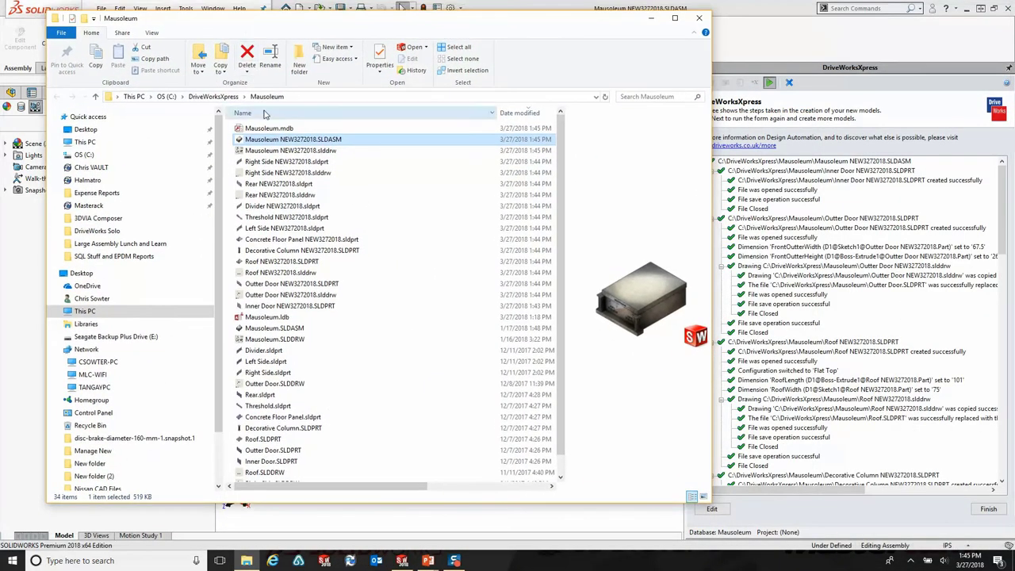
# Widen the preview pane and preview the new Rear, Mausoleum, Right Side, Roof and Outter Door drawings
pyautogui.click(279, 197)
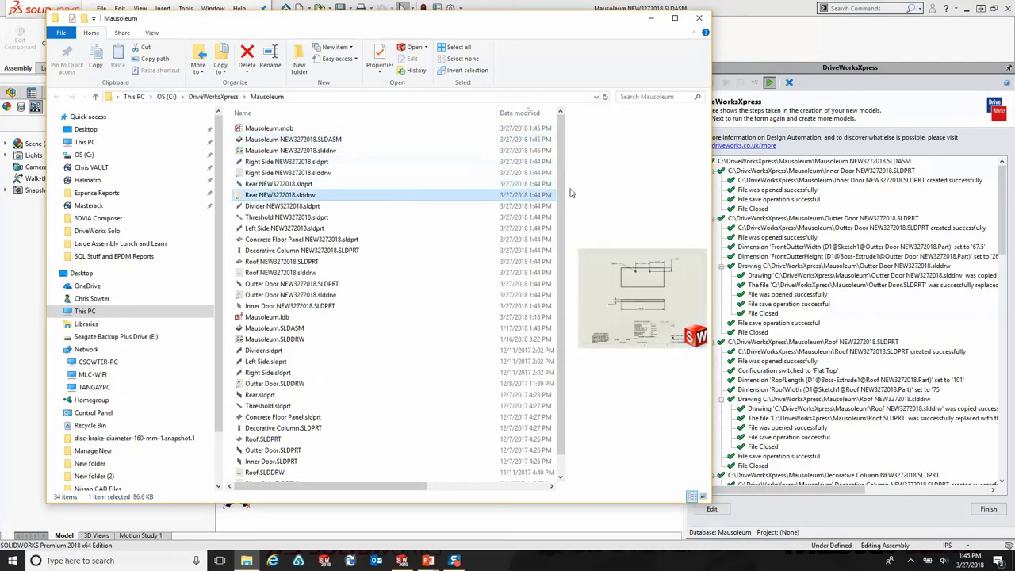
pyautogui.moveTo(566, 214); pyautogui.dragTo(417, 216)
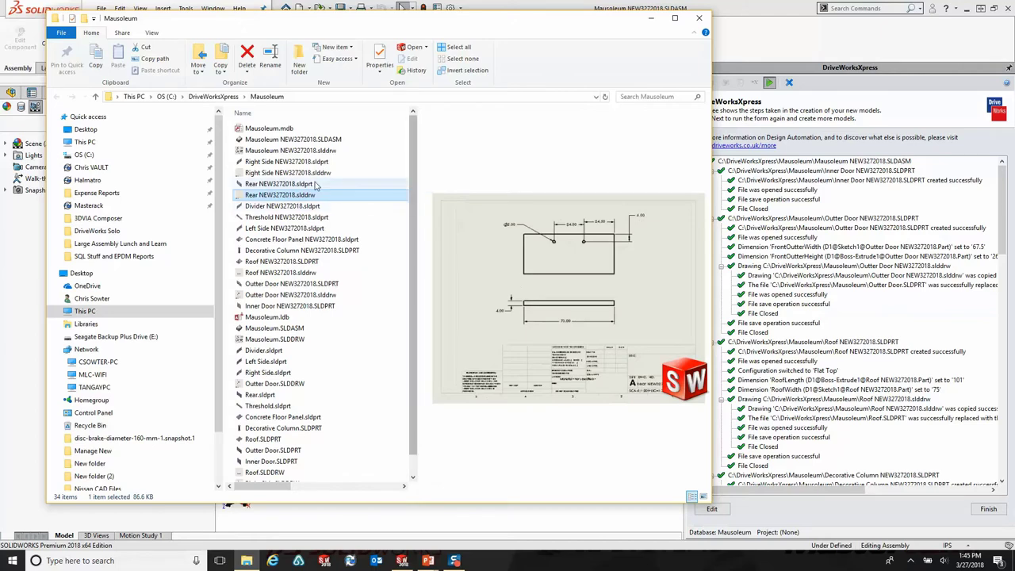
pyautogui.click(287, 151)
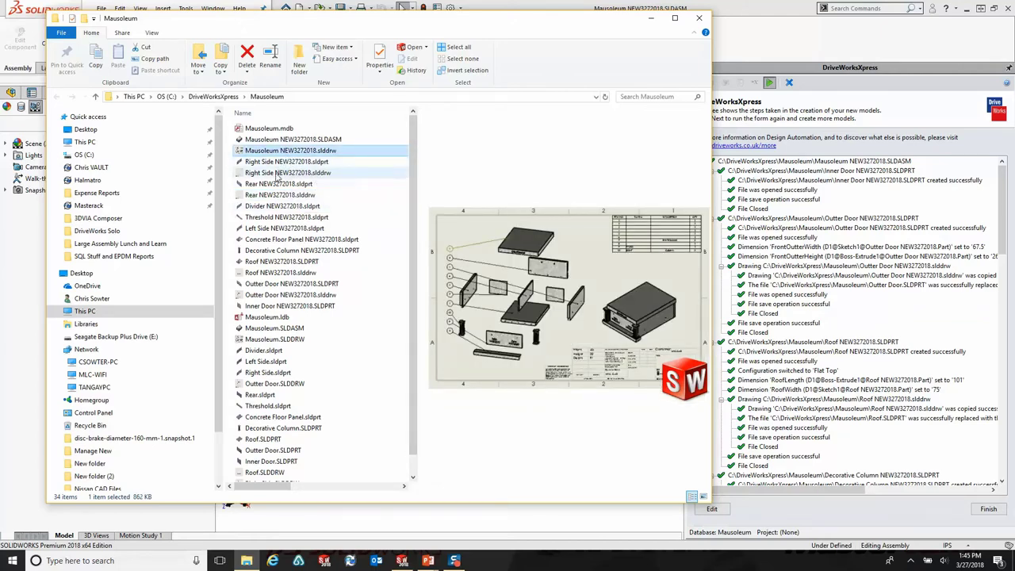
pyautogui.click(277, 173)
pyautogui.click(273, 194)
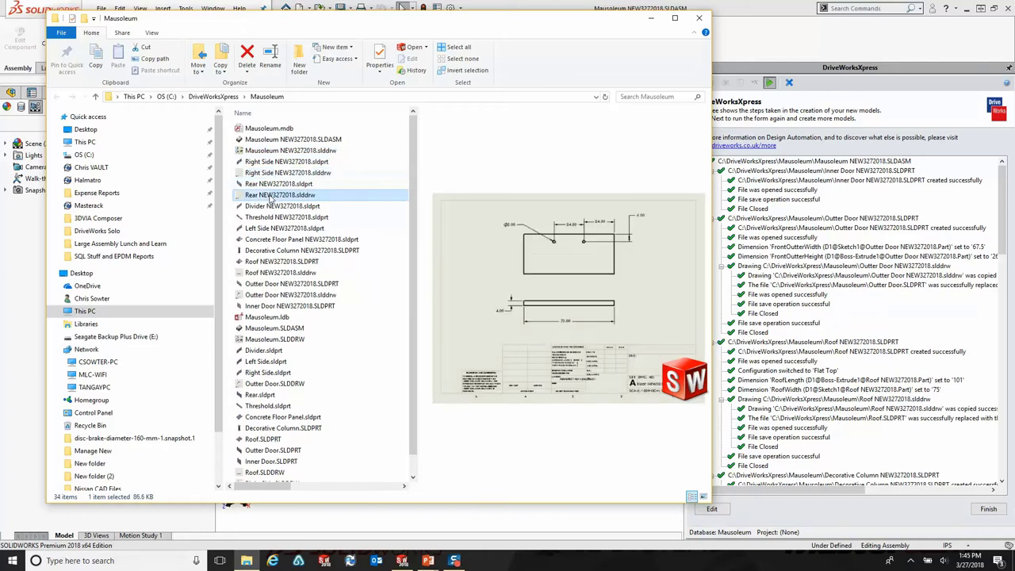
pyautogui.click(268, 273)
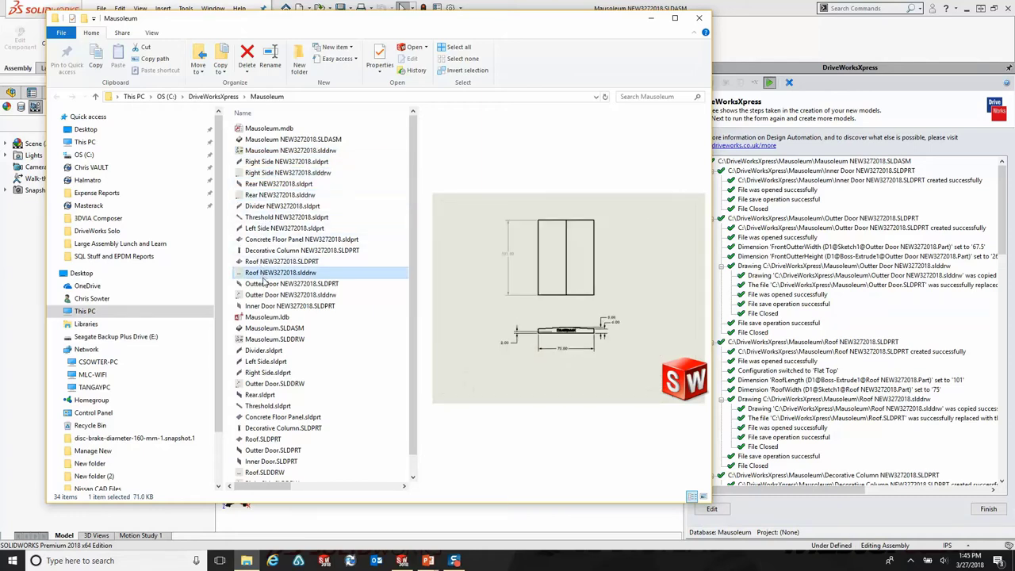
pyautogui.click(267, 295)
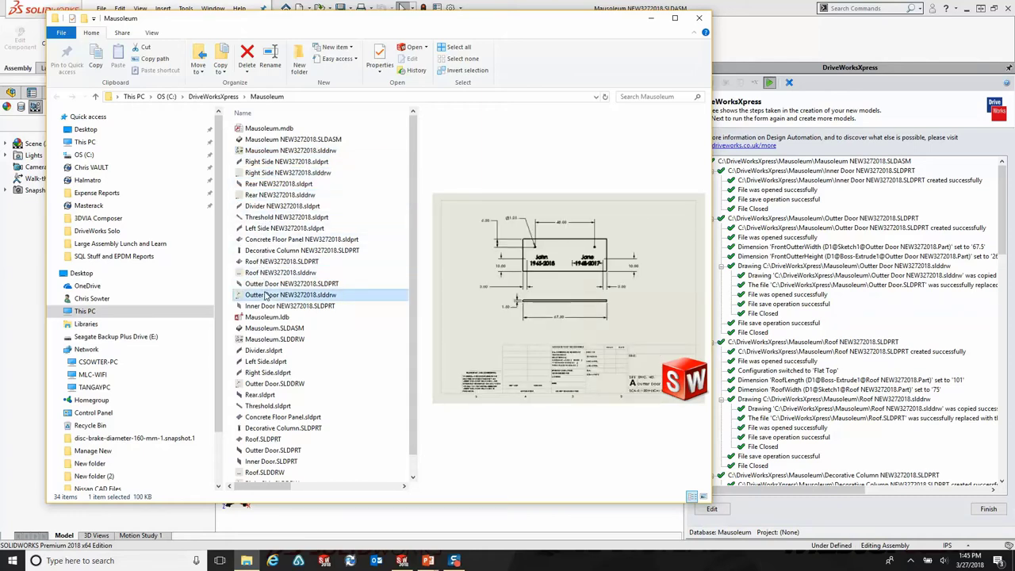